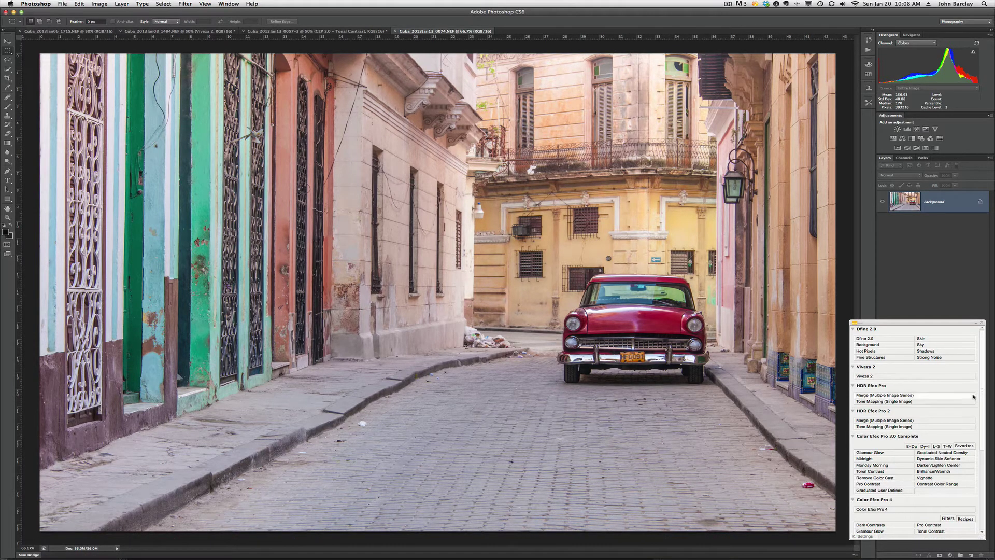
- Scroll the Nik Selective panel down to the Color Efex Pro 4 entry
scroll(974, 415, down, 5)
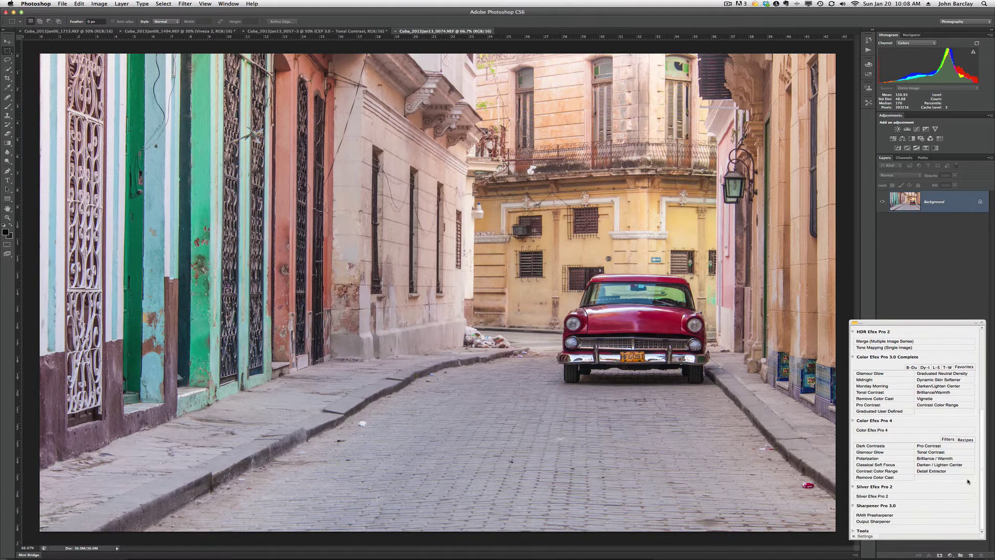
- Launch Color Efex Pro 4 and apply Tonal Contrast with saturation lowered to 15%
click(869, 430)
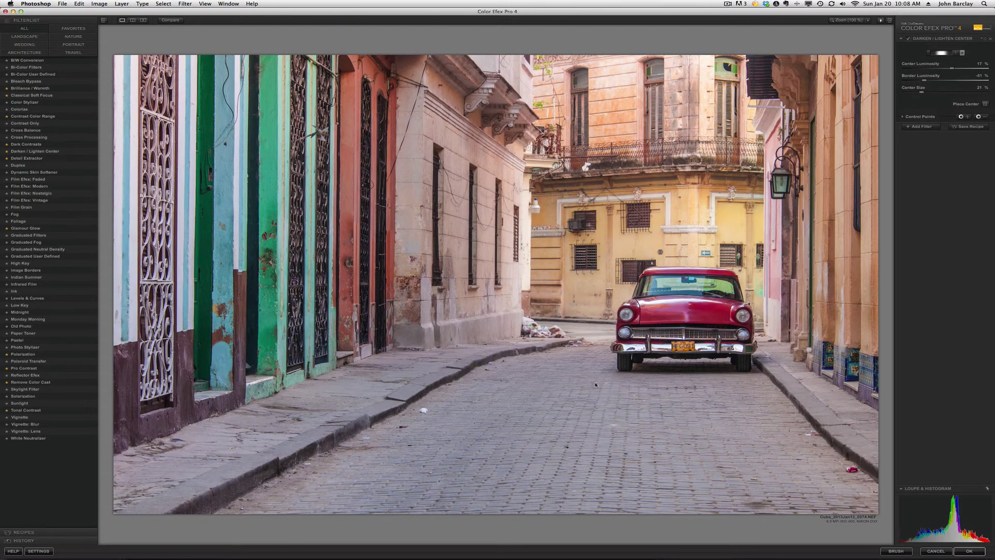
click(25, 410)
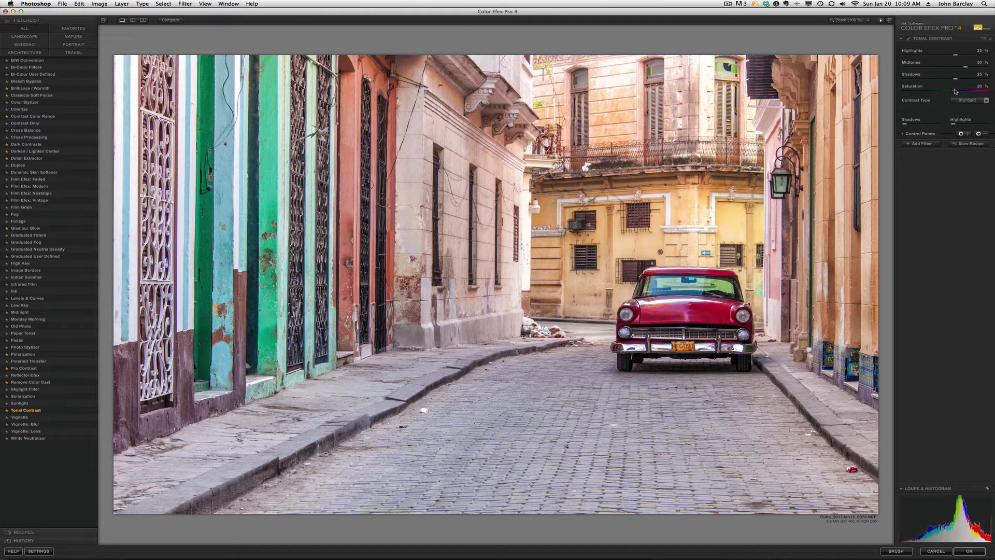
drag(955, 91, 951, 93)
- Try the Fine contrast type, then return Tonal Contrast to Standard
click(986, 100)
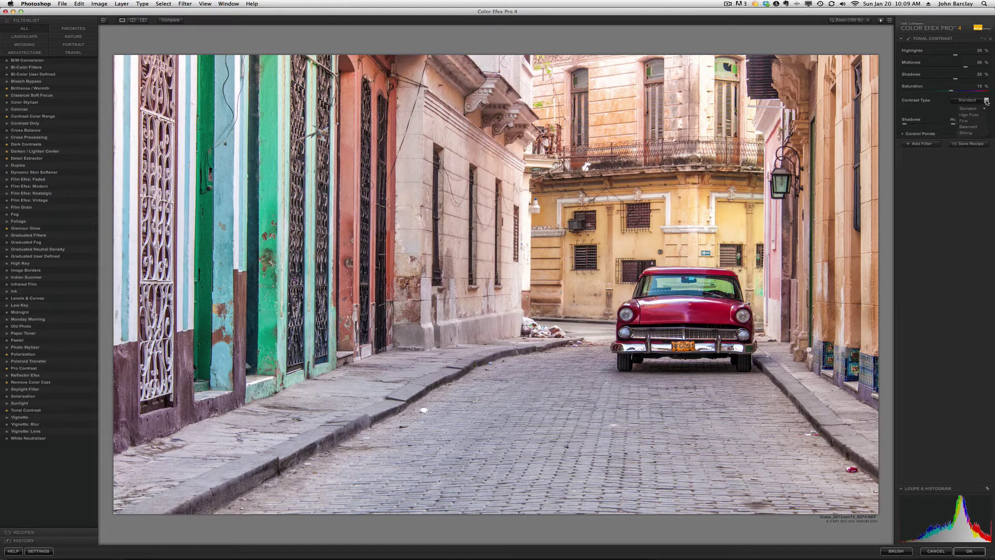
click(968, 120)
click(968, 109)
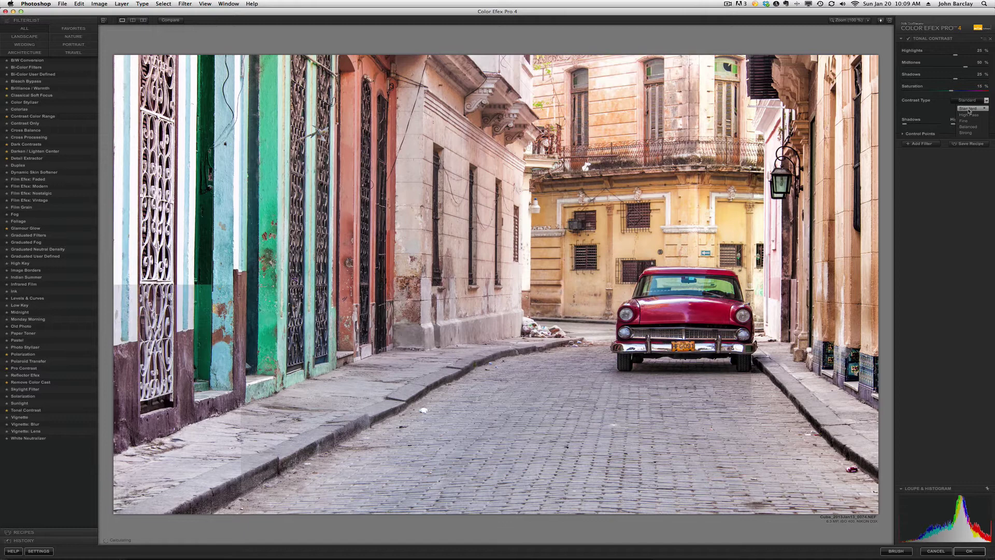
click(969, 110)
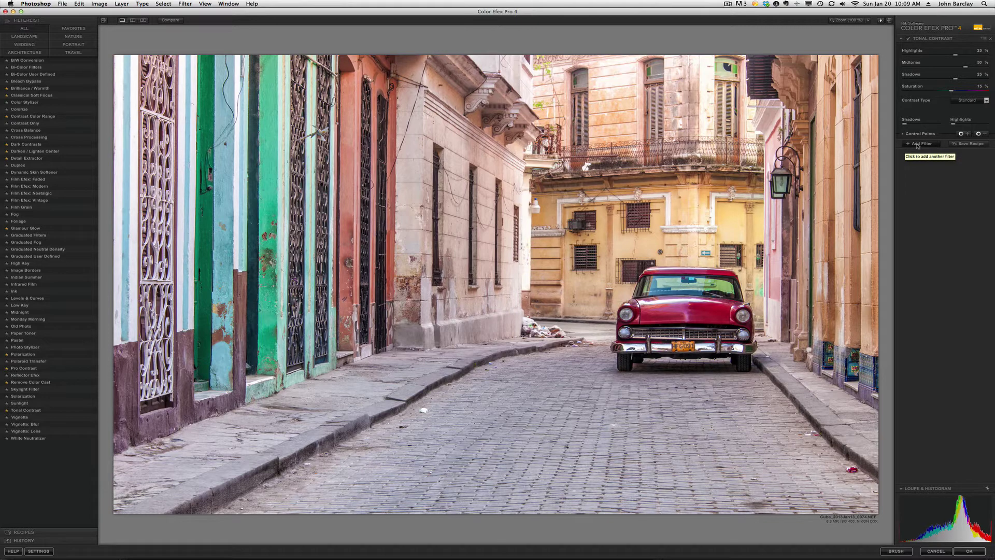
- Add a Midnight filter to the stack above Tonal Contrast
click(916, 145)
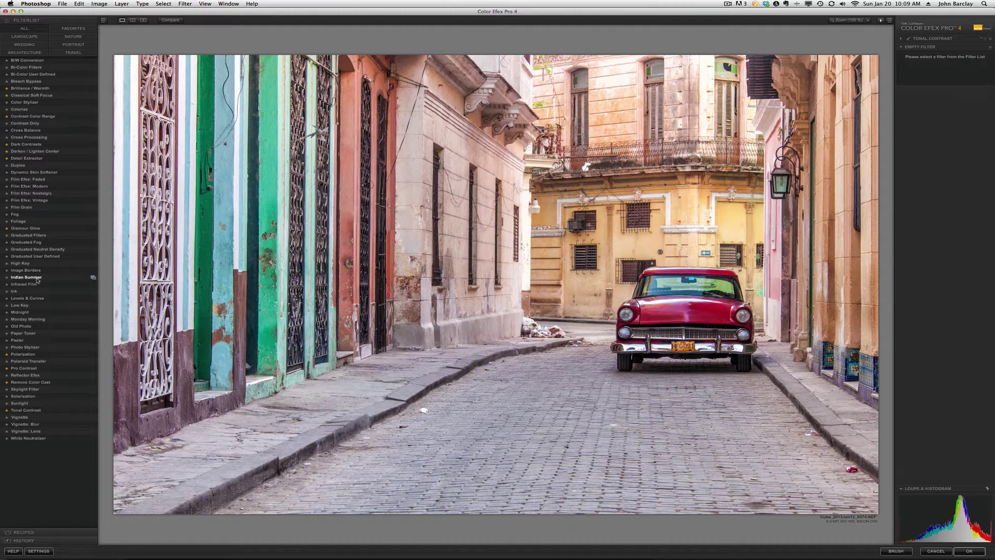
click(20, 312)
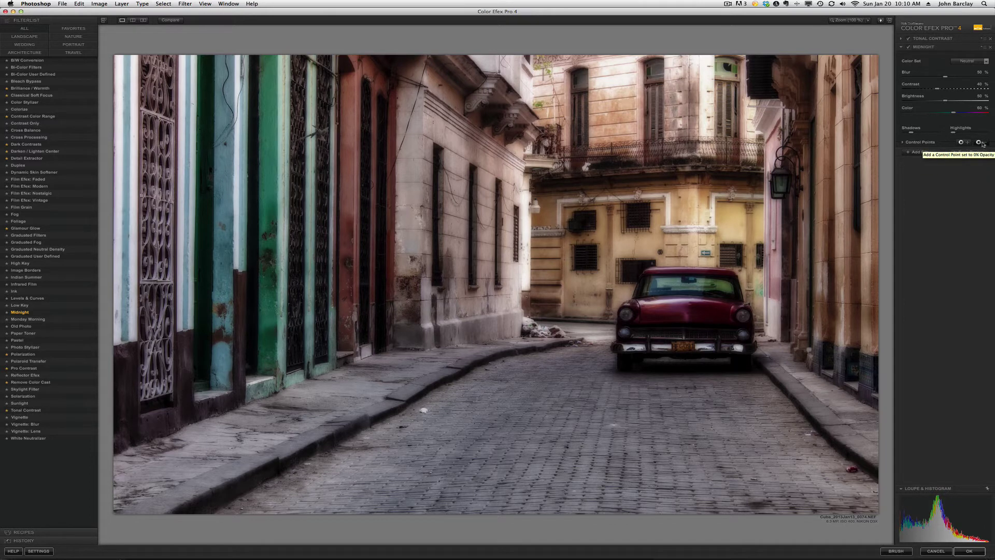
- Place a minus control point on the red car's body to exclude it from Midnight
click(982, 143)
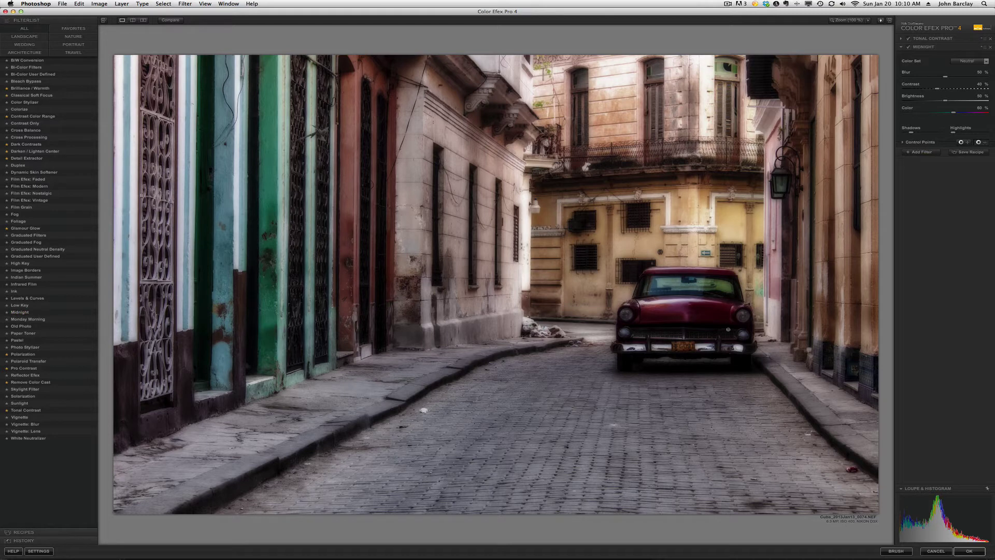
click(717, 328)
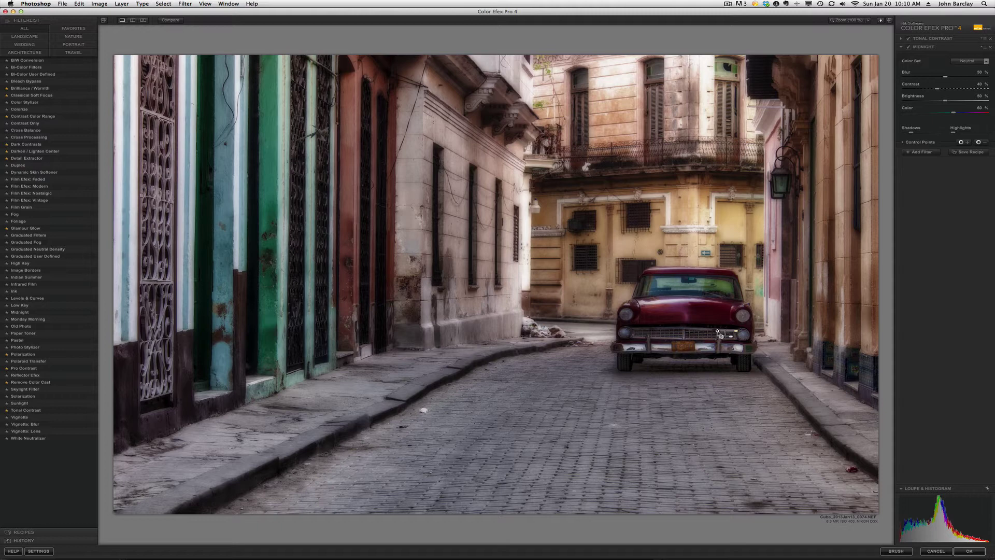
drag(717, 331, 643, 331)
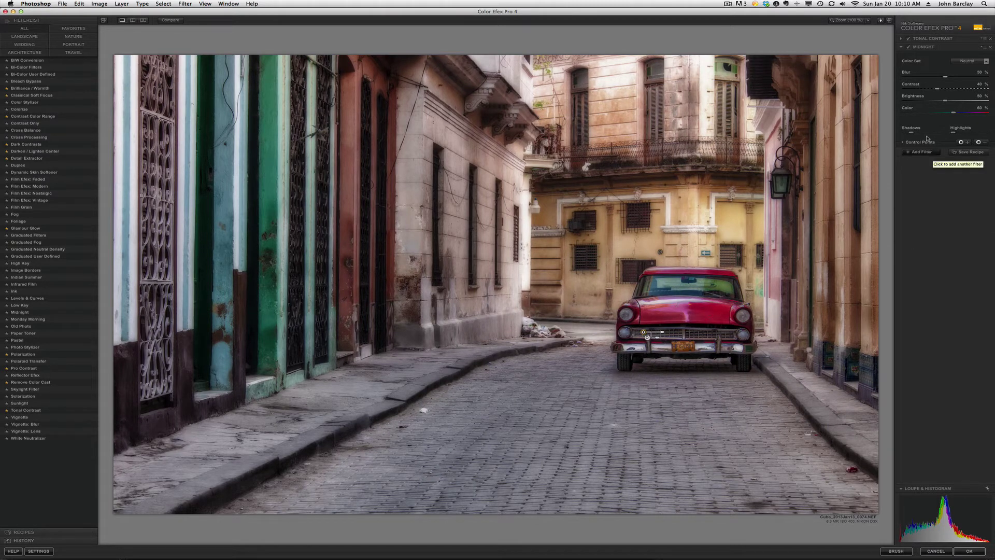
- Exclude patches of street and the right sidewalk, then set control point opacity to 74%
click(961, 142)
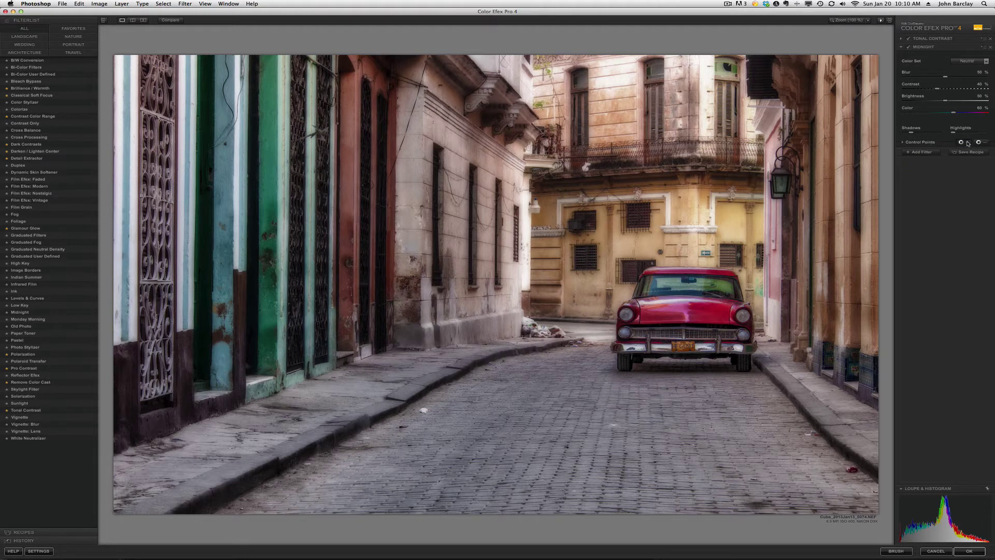
click(594, 368)
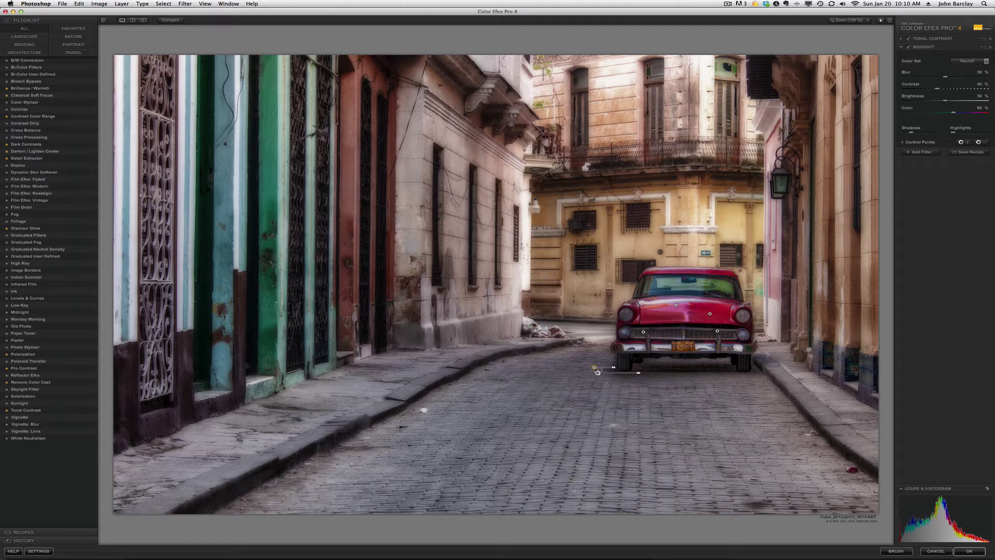
click(741, 398)
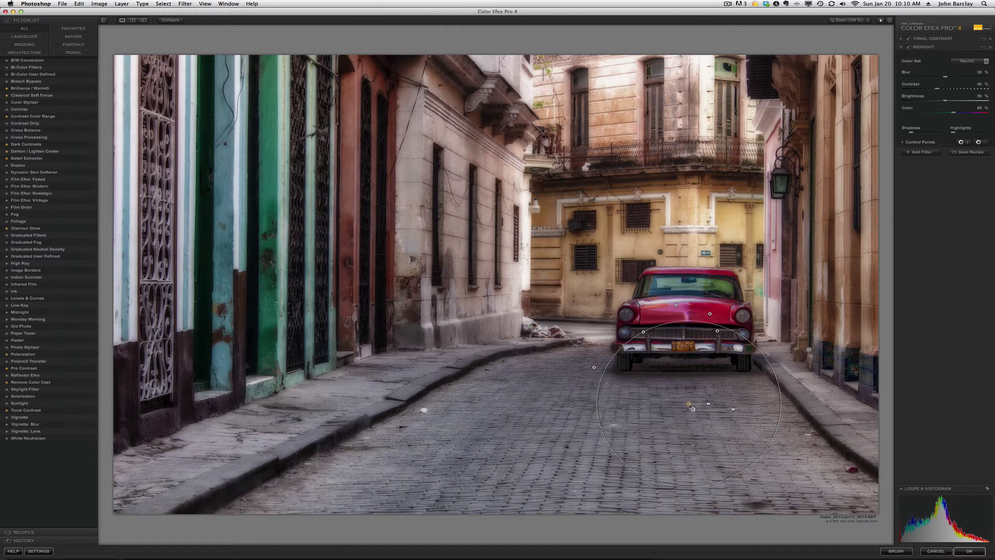
drag(745, 403, 797, 343)
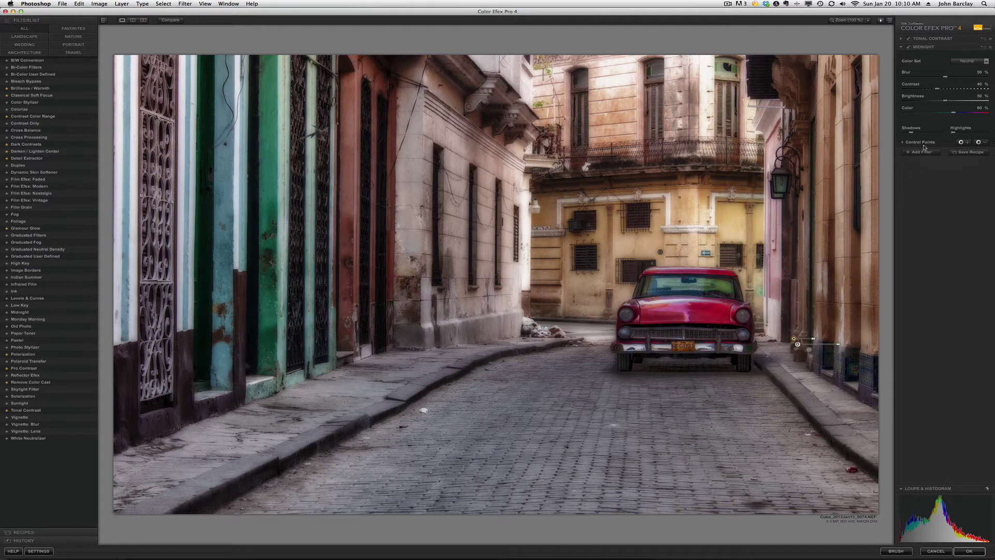
click(902, 143)
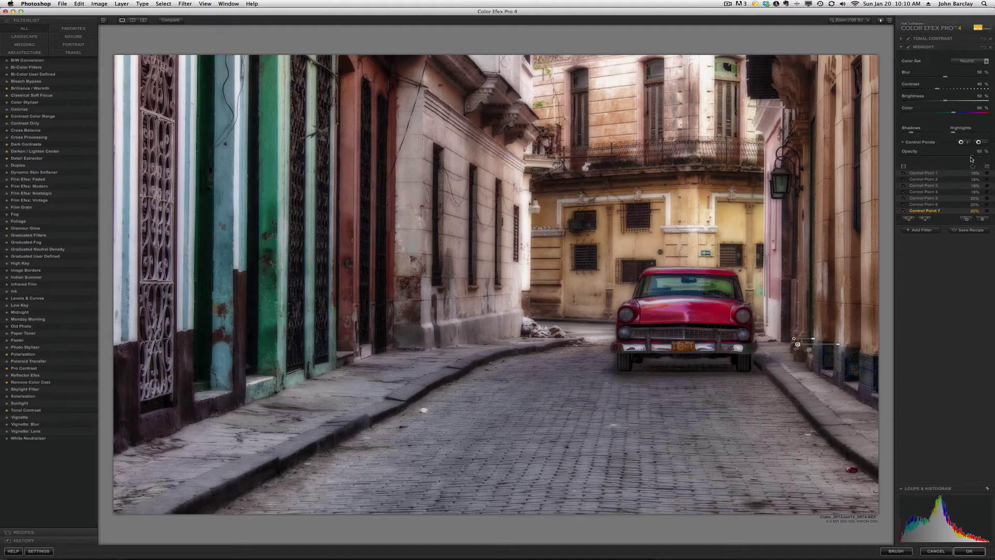
drag(991, 159, 962, 159)
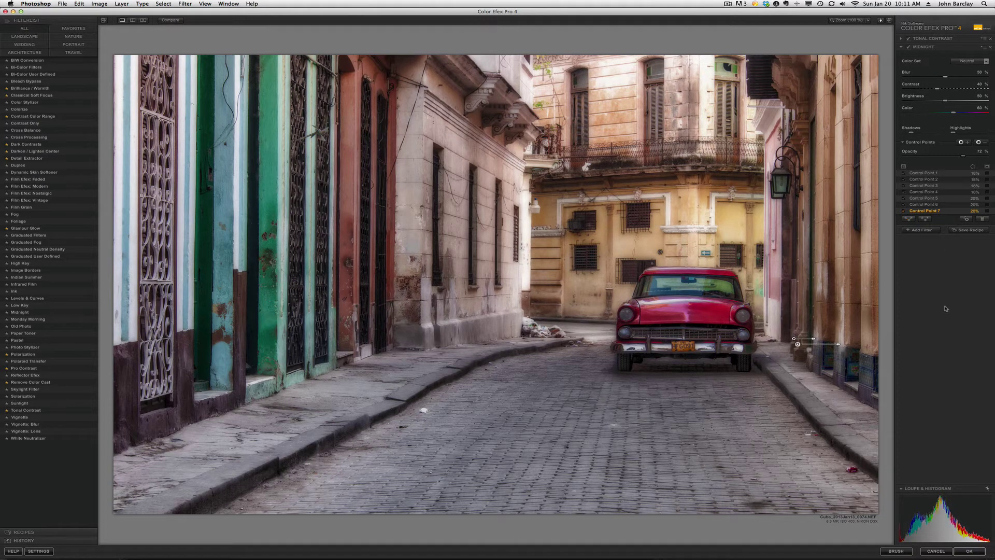
- Add Darken / Lighten Center, centred on the red car with the second shape preset
click(918, 230)
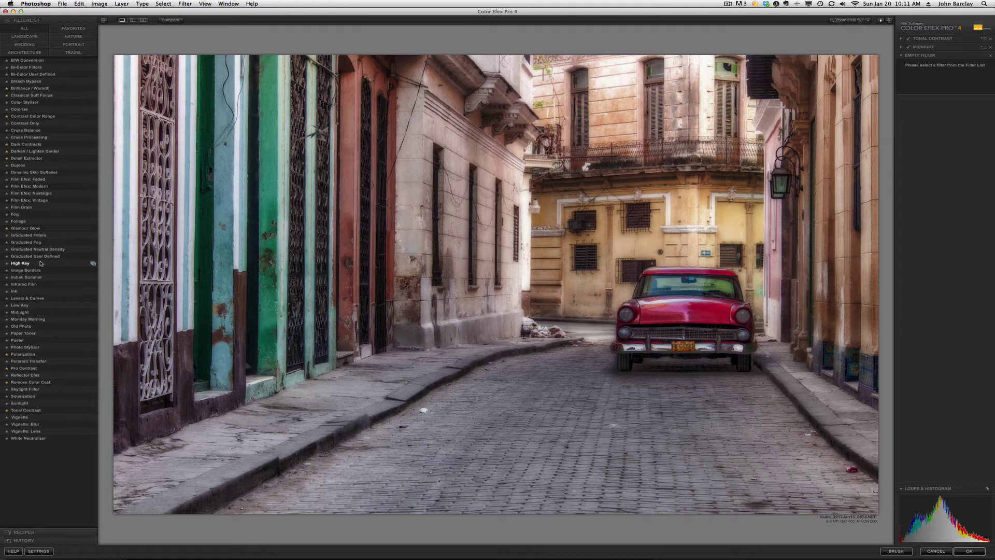
click(31, 151)
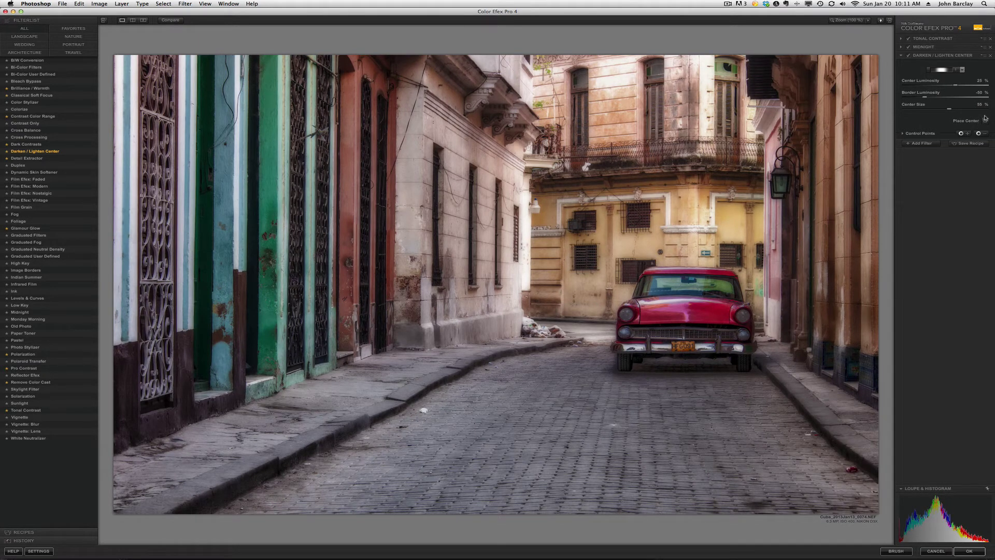
click(985, 121)
click(676, 313)
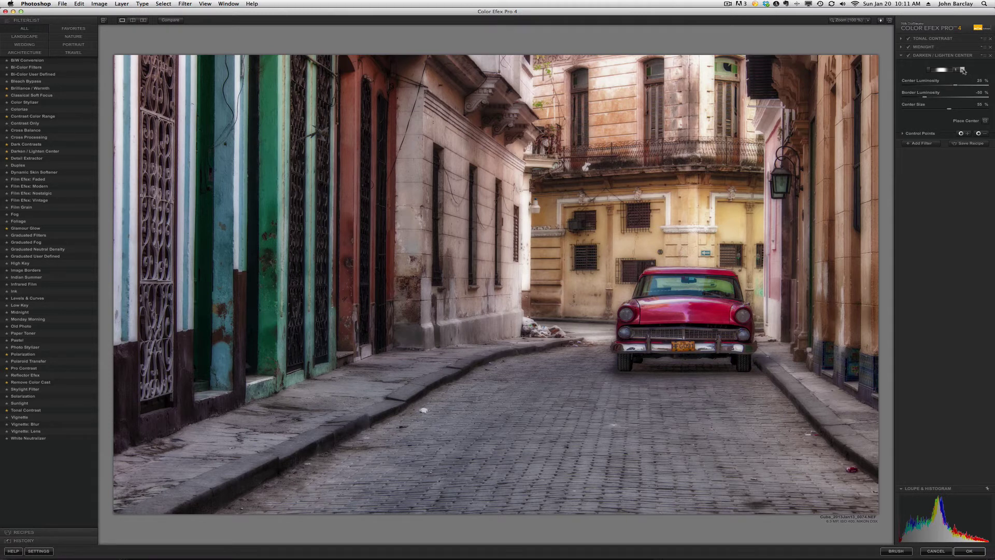
click(962, 70)
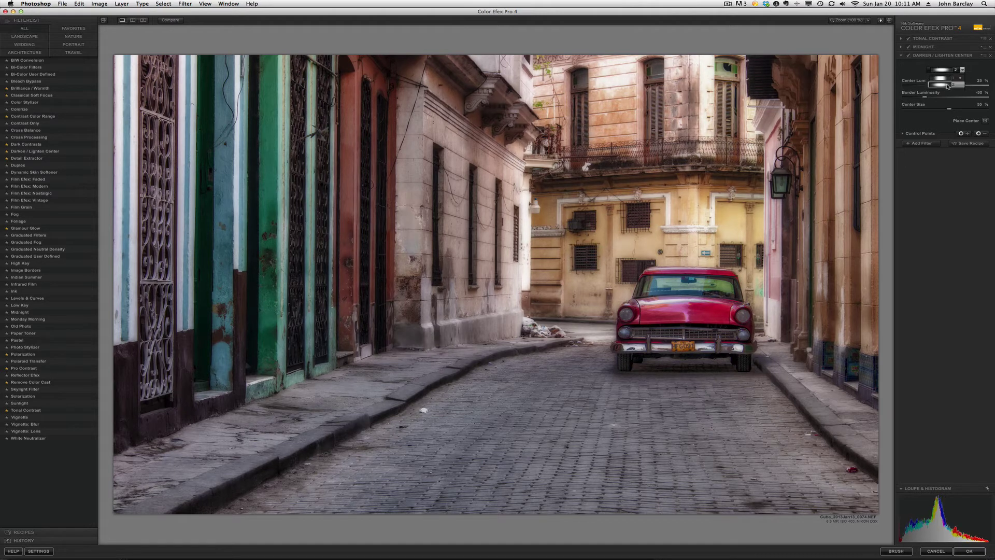
click(946, 85)
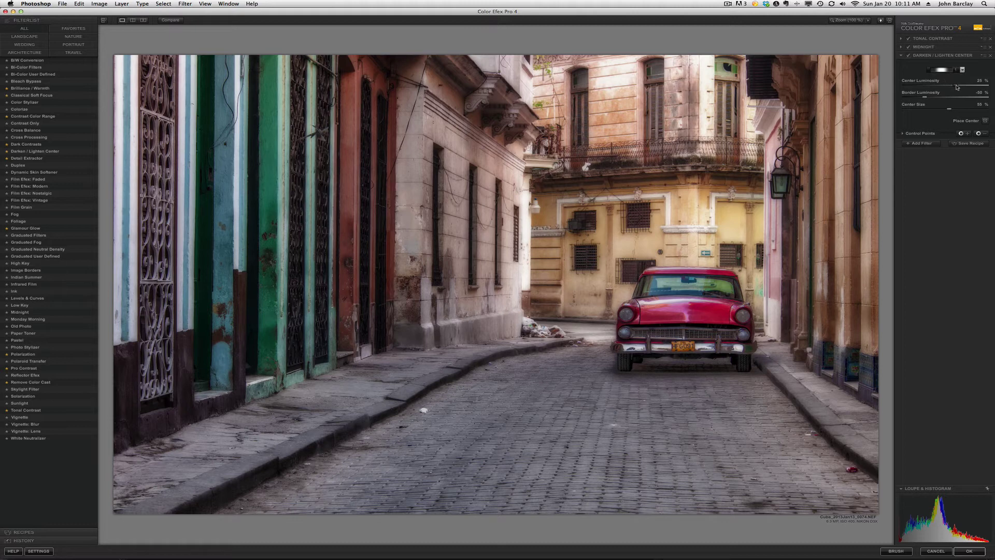
- Set center luminosity to 10%, border luminosity to about -47%, and center size to 35%
drag(956, 87, 948, 86)
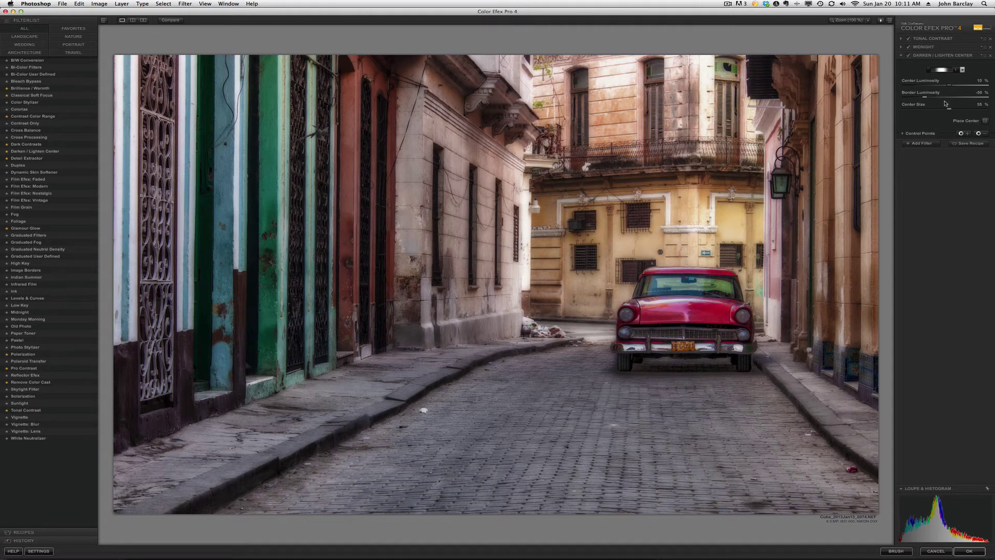
mouse_move(924, 97)
mouse_down()
mouse_move(946, 99)
mouse_move(926, 100)
mouse_up()
drag(951, 111, 930, 112)
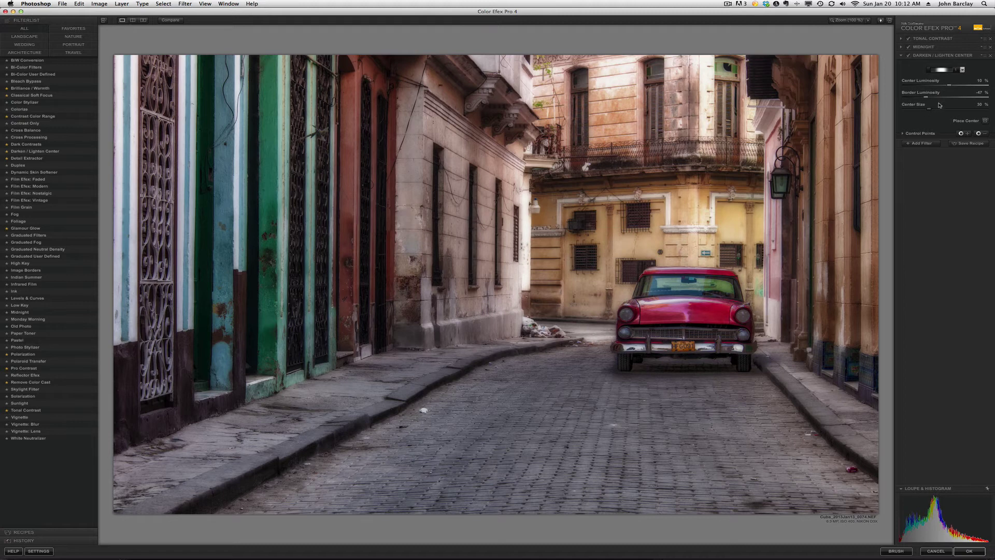
click(908, 55)
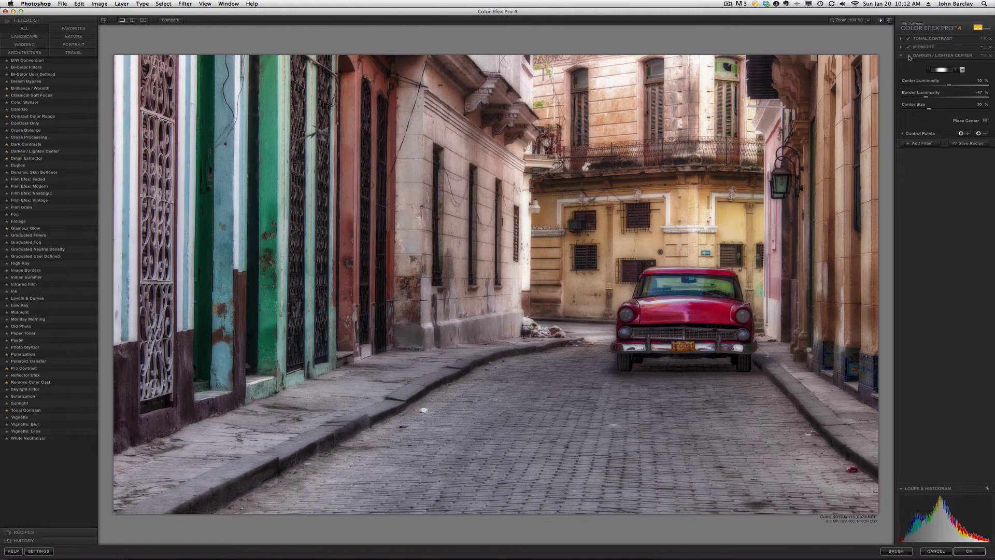
click(908, 55)
click(908, 56)
click(909, 56)
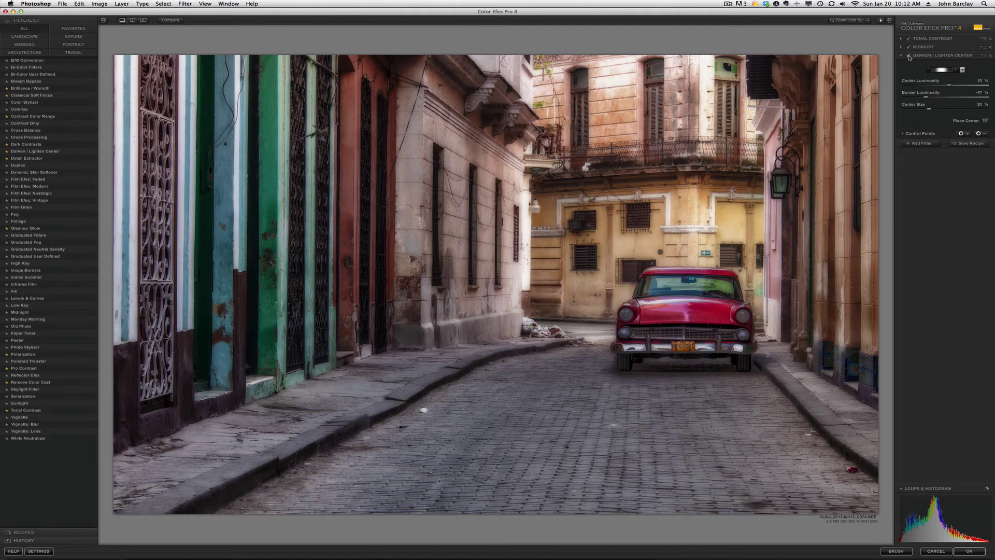
click(908, 55)
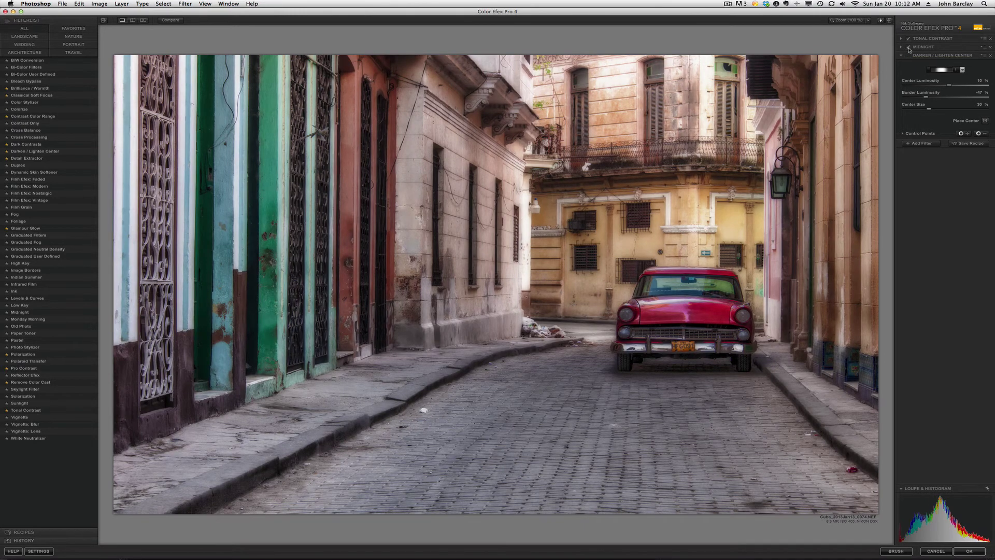
click(908, 47)
click(908, 48)
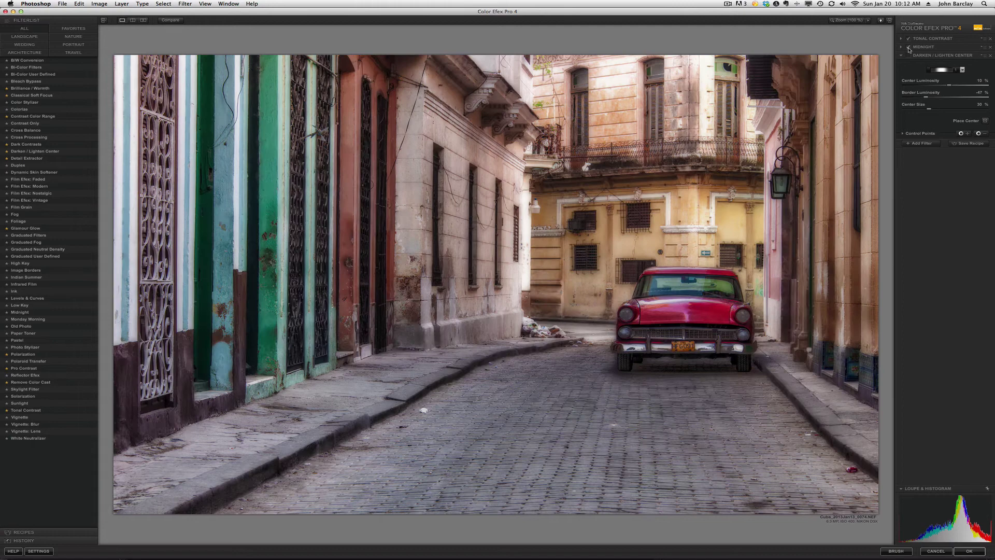
click(908, 47)
click(908, 47)
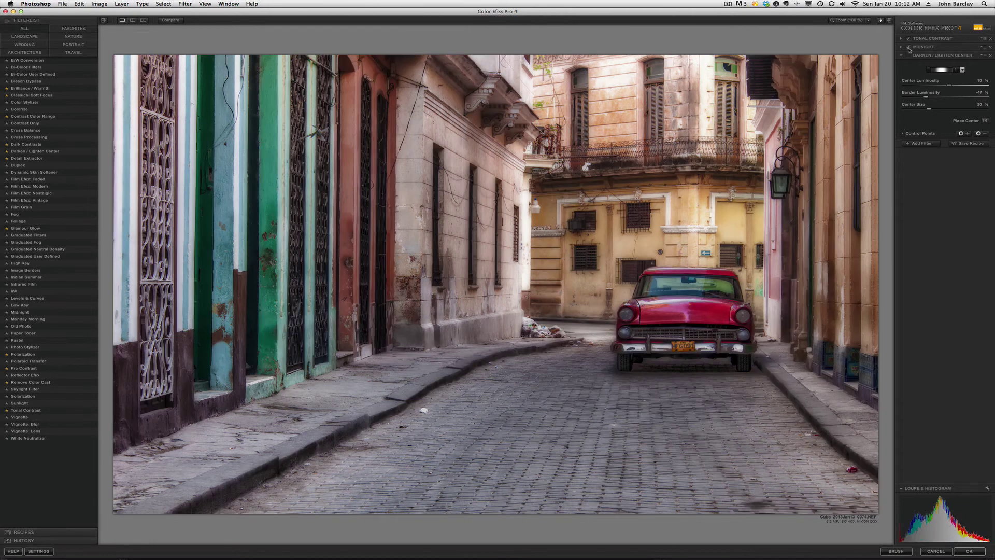
click(910, 47)
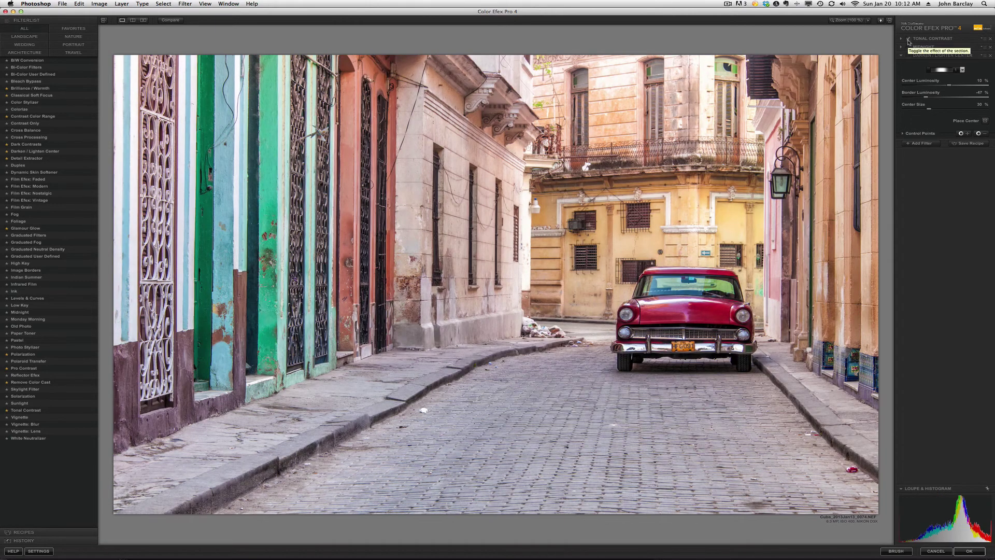
click(908, 40)
click(909, 40)
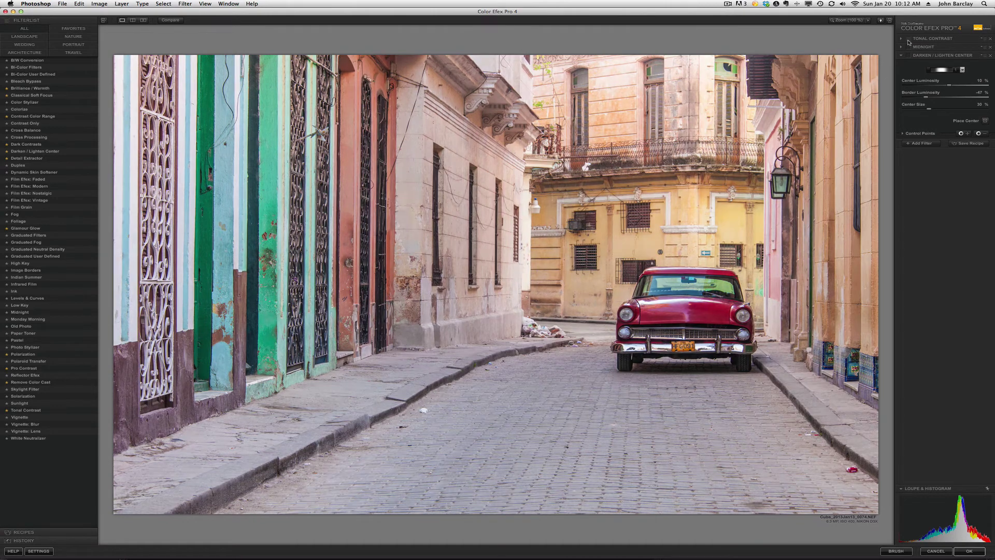
click(908, 47)
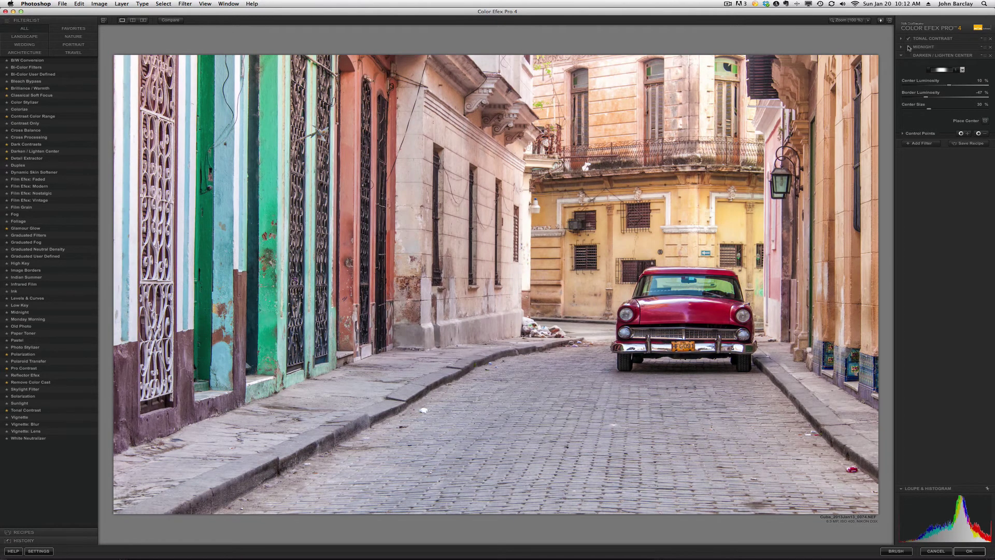
click(908, 56)
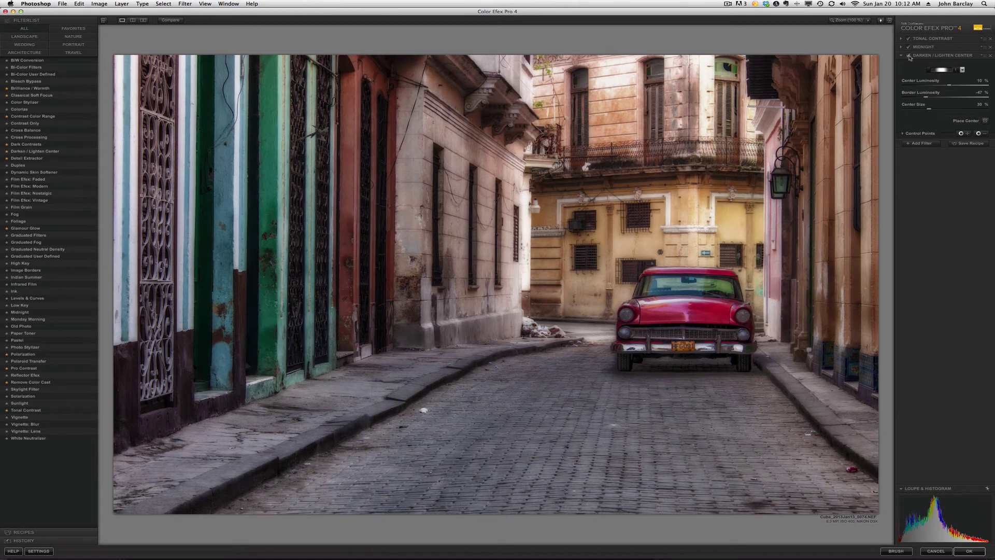
- Apply the Color Efex stack, open Viveza 2, and darken the upper building to -15%
click(966, 551)
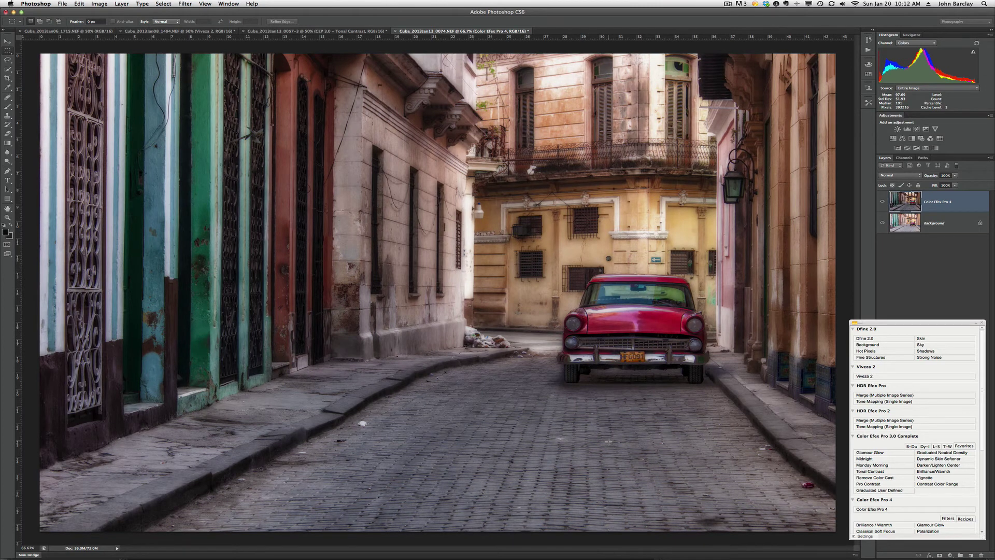
click(866, 377)
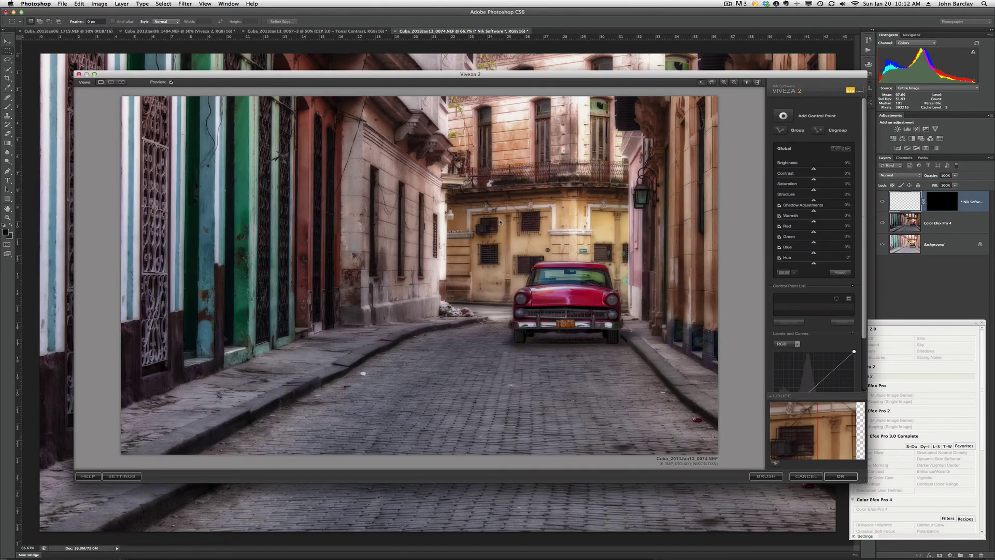
click(783, 116)
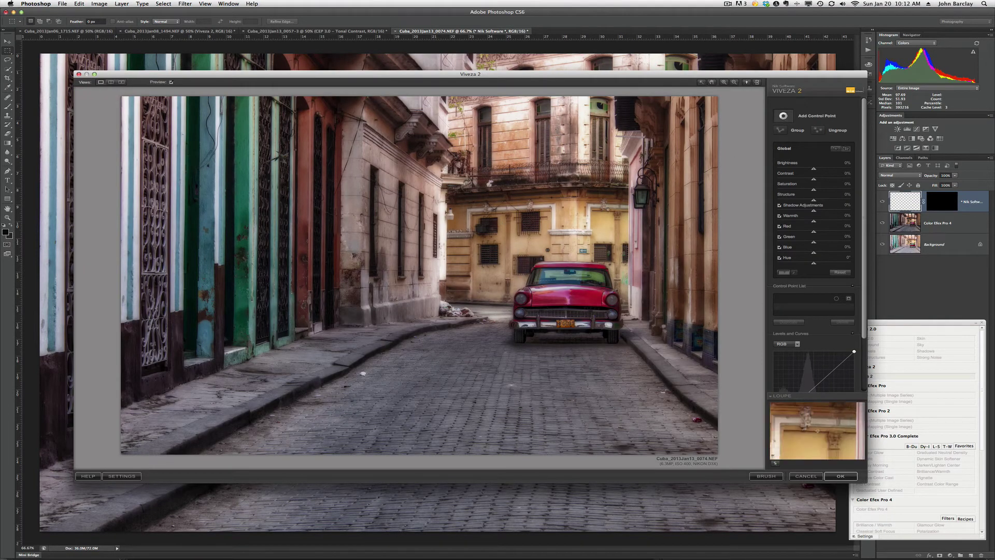
click(512, 110)
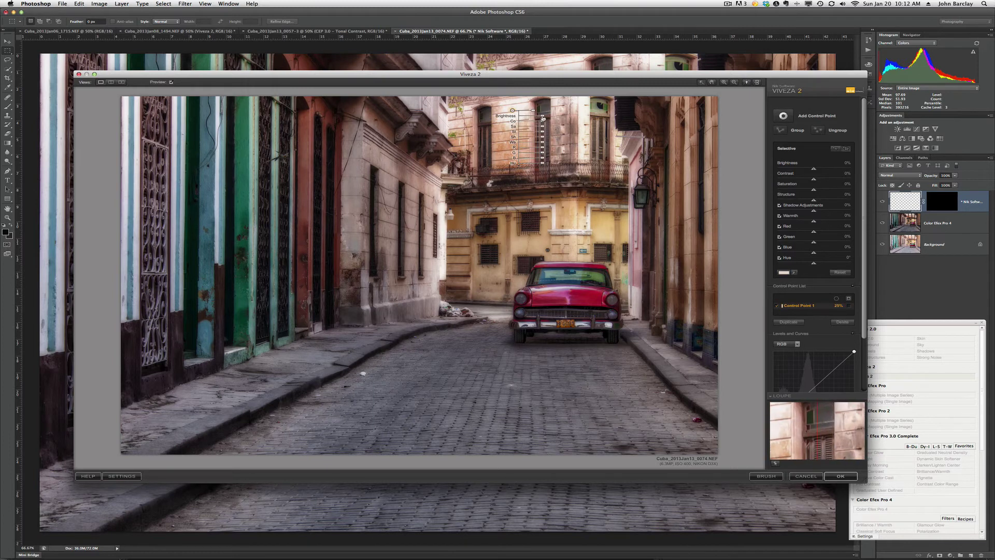
drag(542, 118, 436, 280)
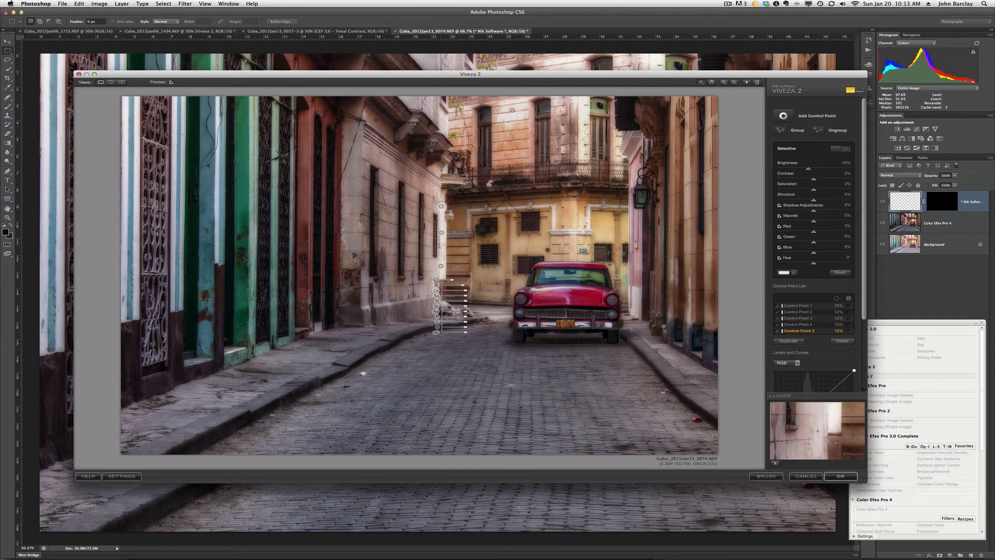
- Add a shrunken point on the red car, delete Control Point 9, then add and duplicate a street point
click(784, 116)
click(546, 301)
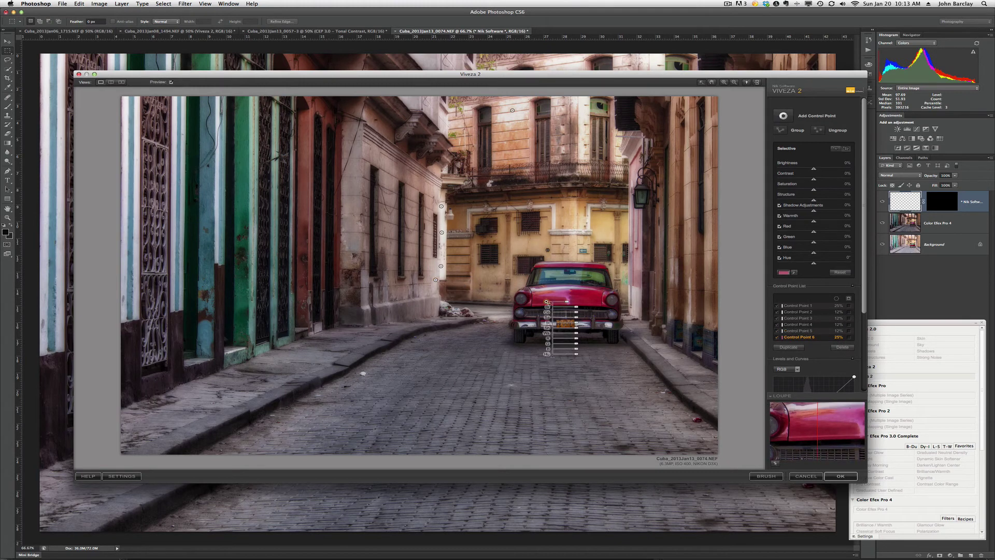
drag(567, 301, 543, 314)
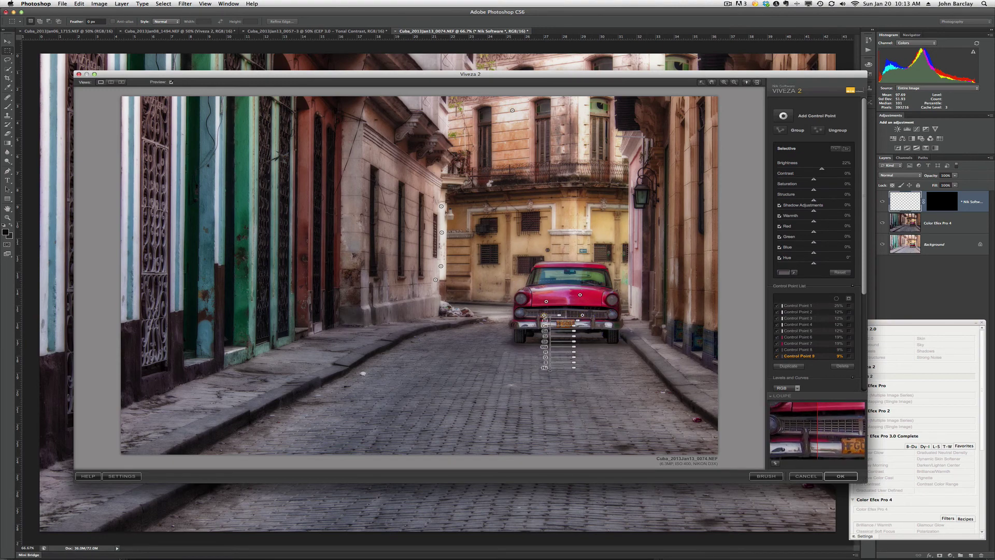
key(Delete)
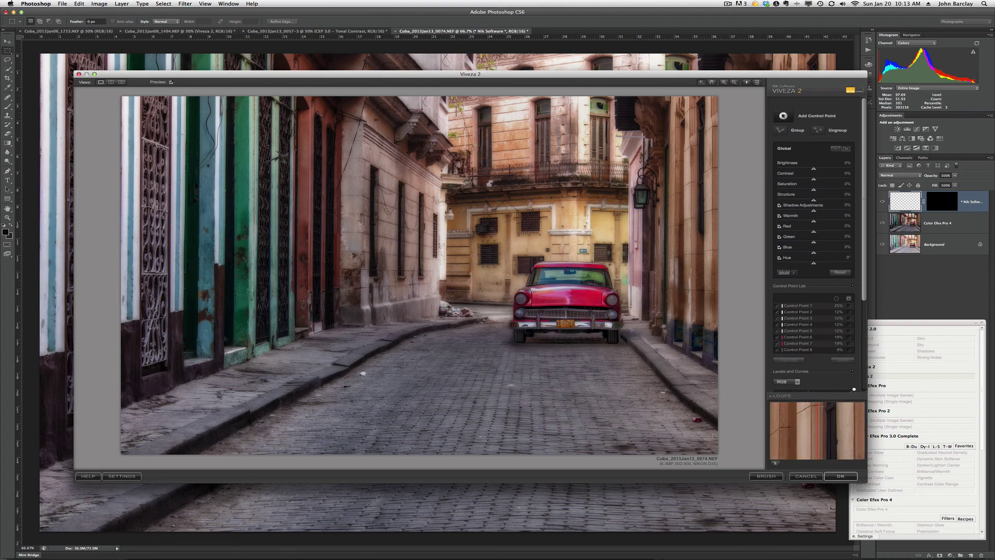
click(593, 353)
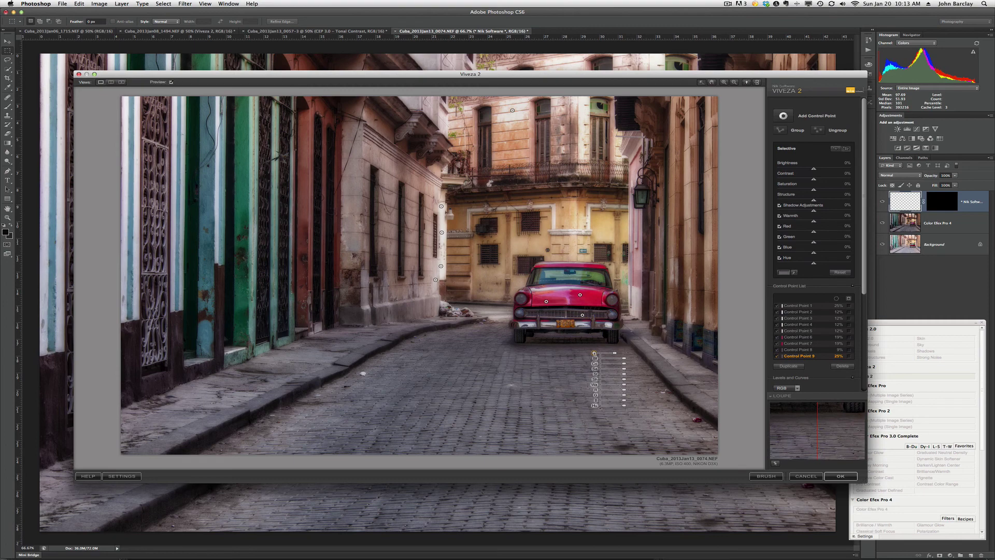
drag(593, 352, 527, 353)
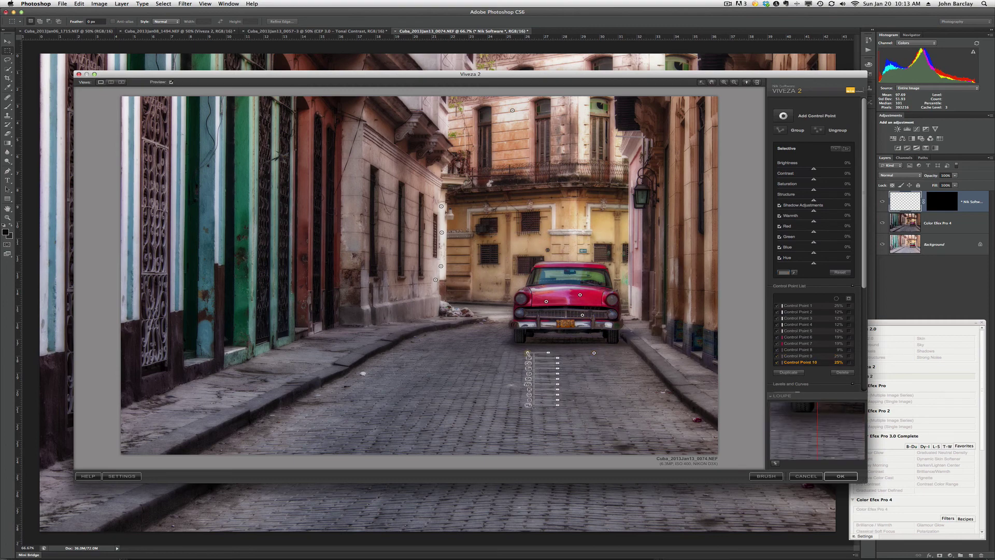